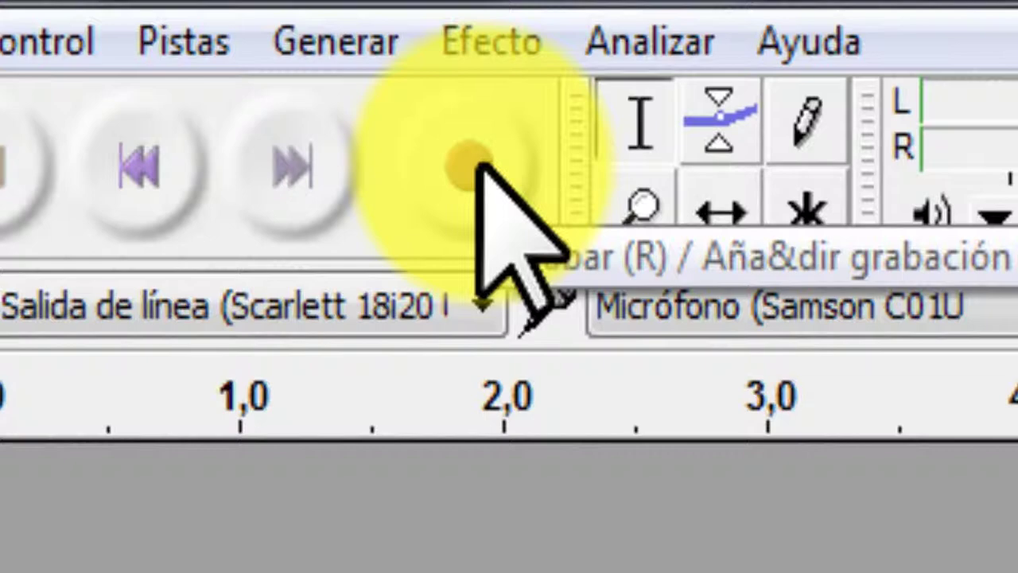
Step: Record the spoken voice onto a new stereo track and fit the whole recording to the window width
click(477, 164)
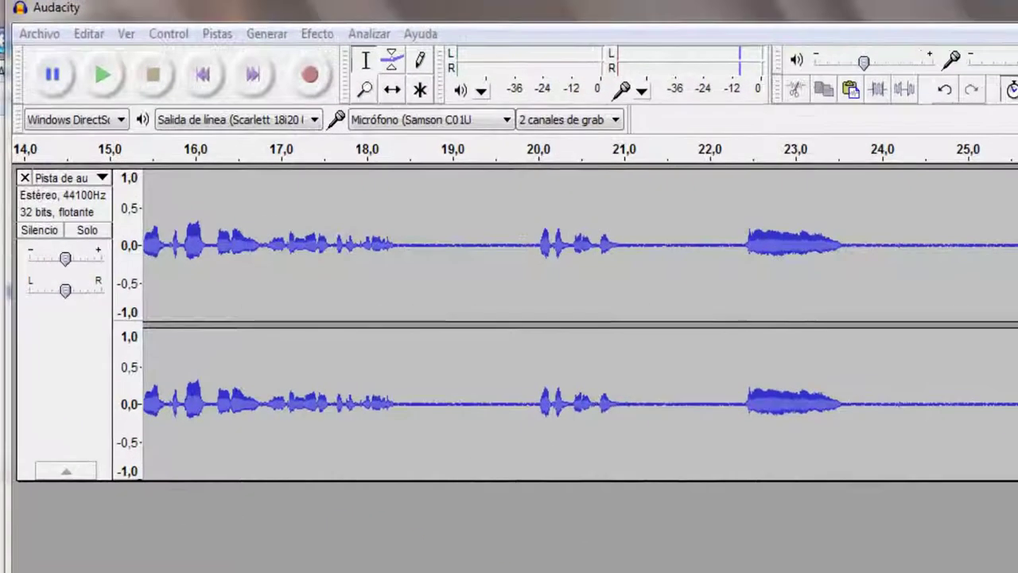
scroll(391, 559, left, 6)
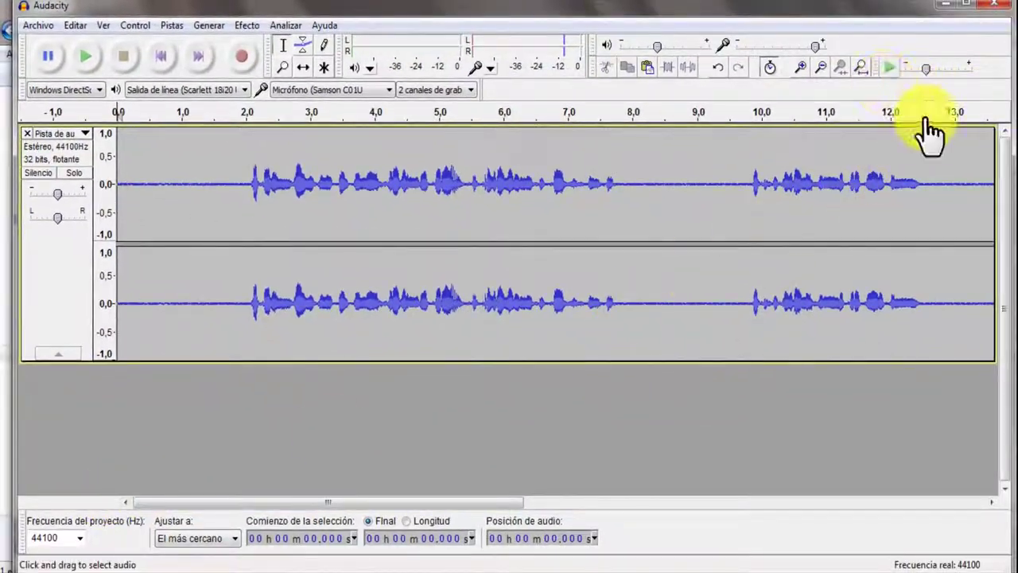
click(860, 68)
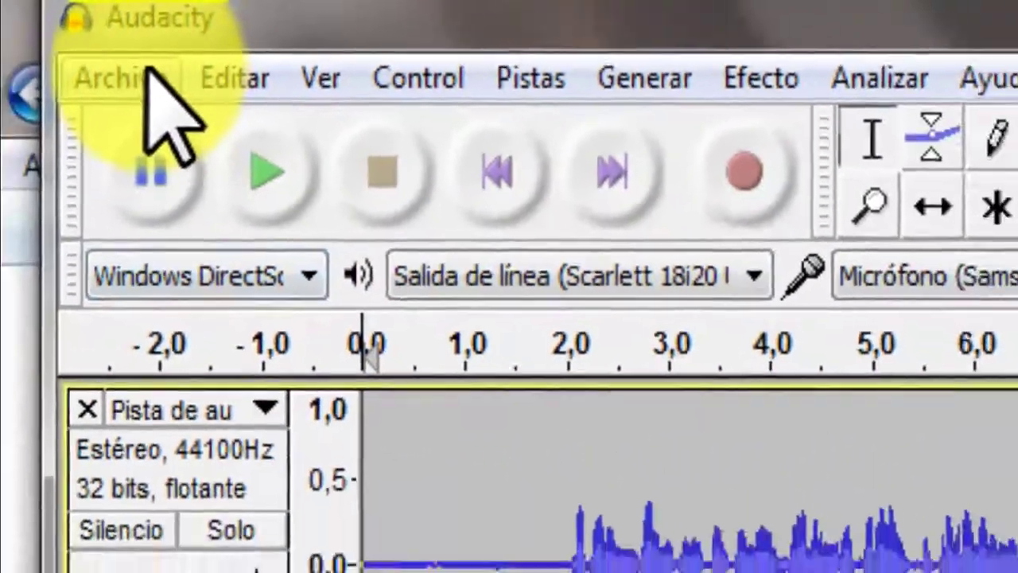
Step: Import the audio file whose name starts with ROMANTICO Y RELAJ from folder 9 as a second track
click(84, 77)
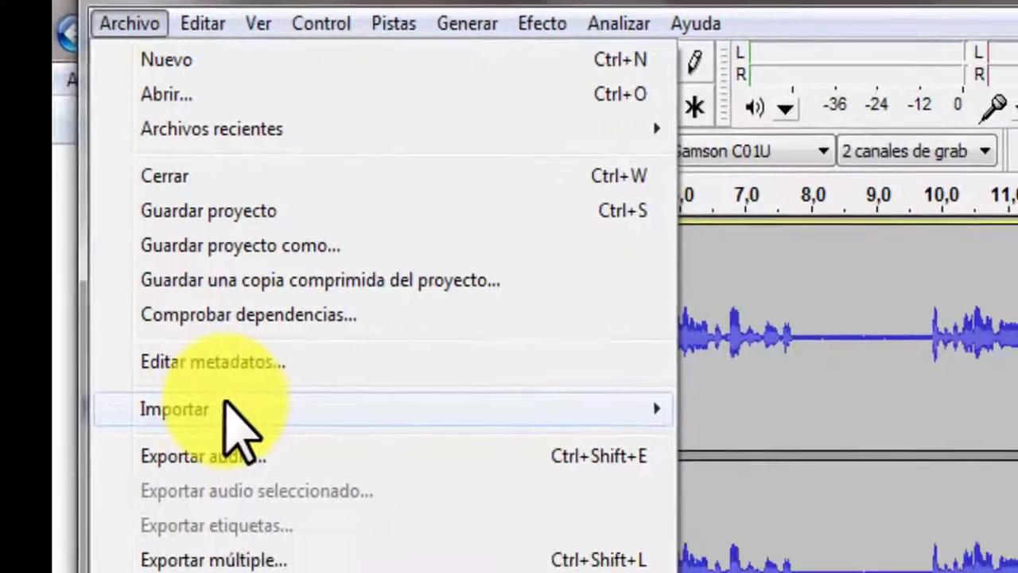
mouse_move(445, 488)
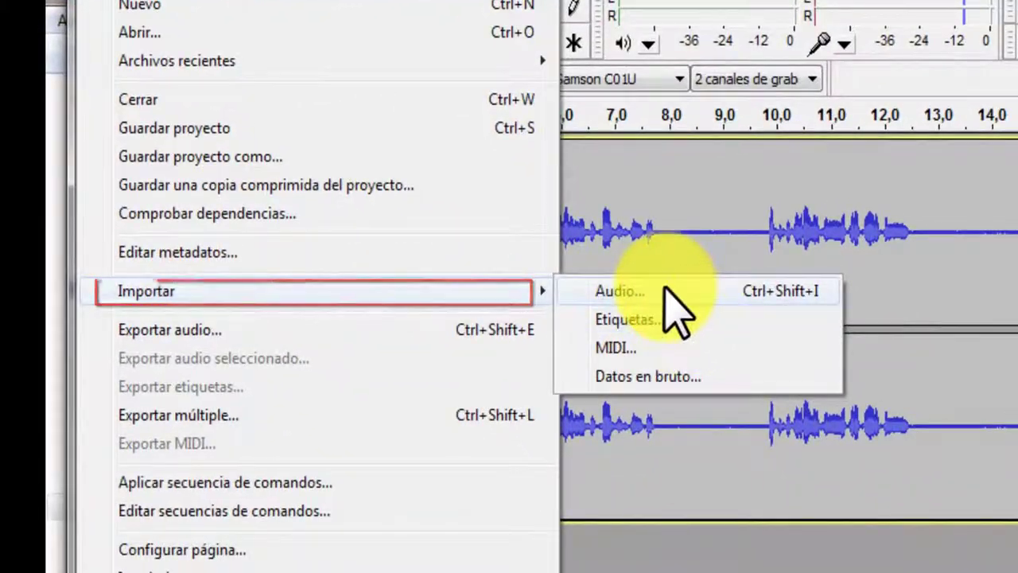
click(666, 288)
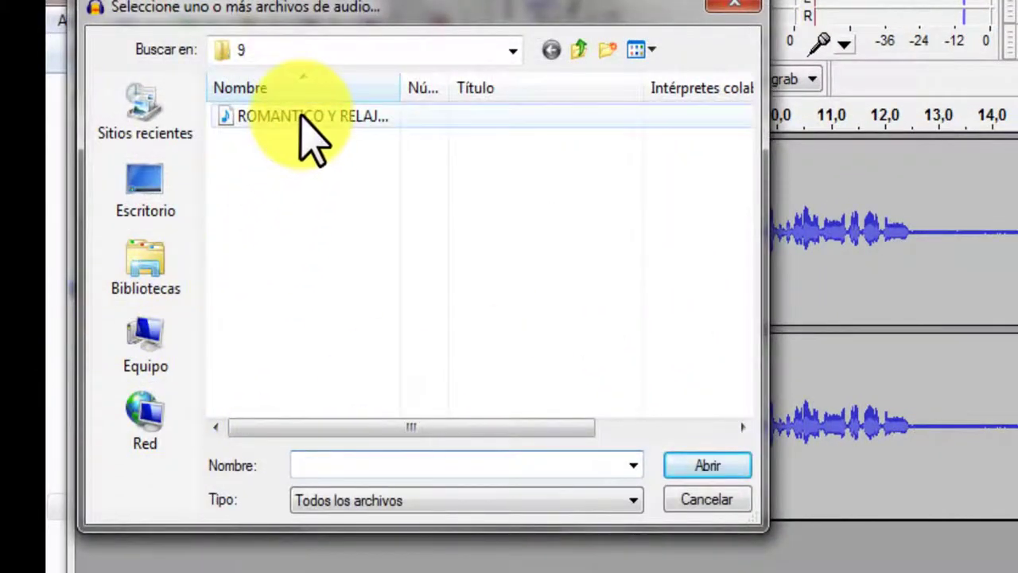
click(310, 117)
click(708, 469)
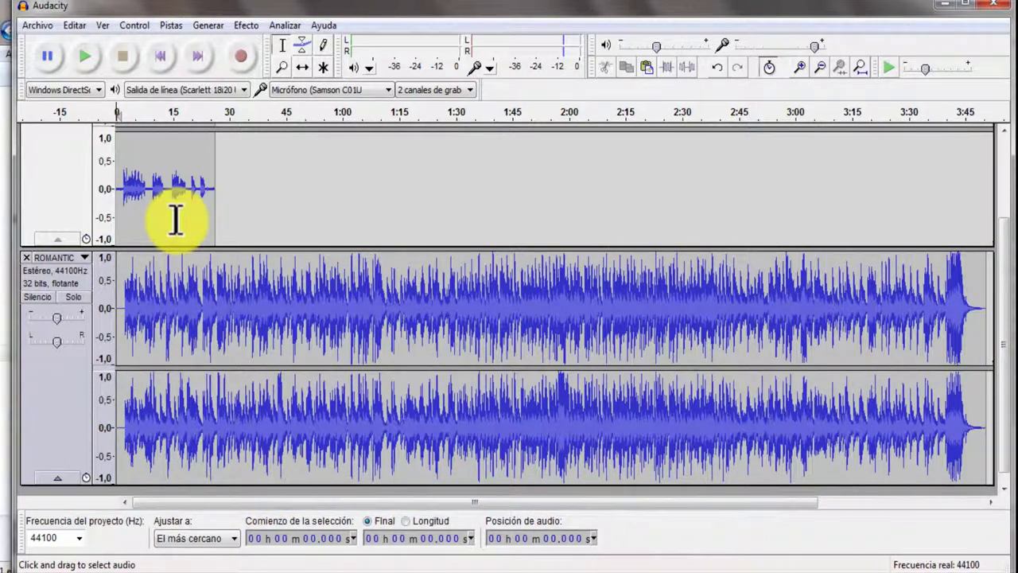
Step: Cut the music track from about 47 s to its end
drag(1003, 329, 994, 357)
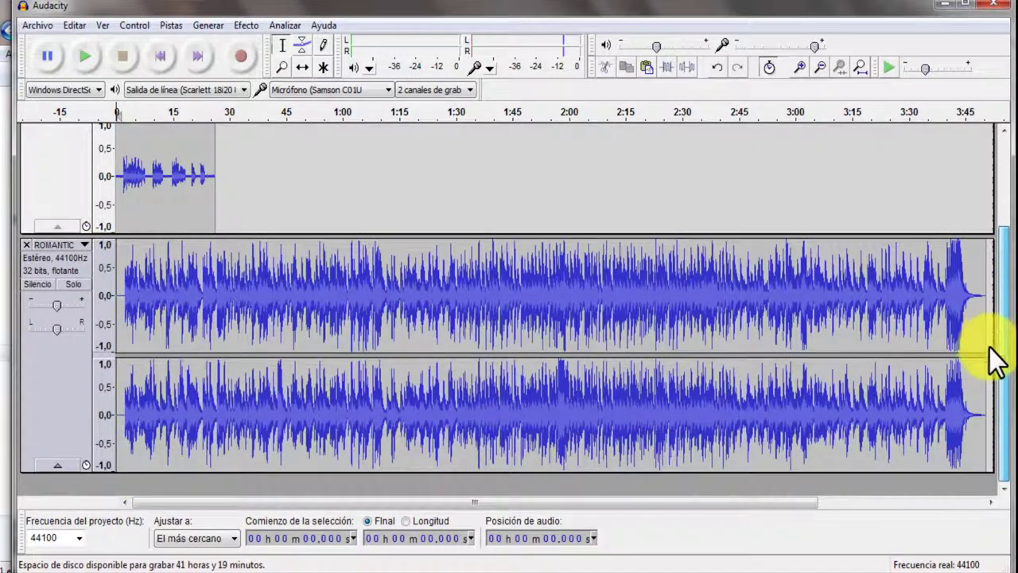
drag(291, 295, 991, 433)
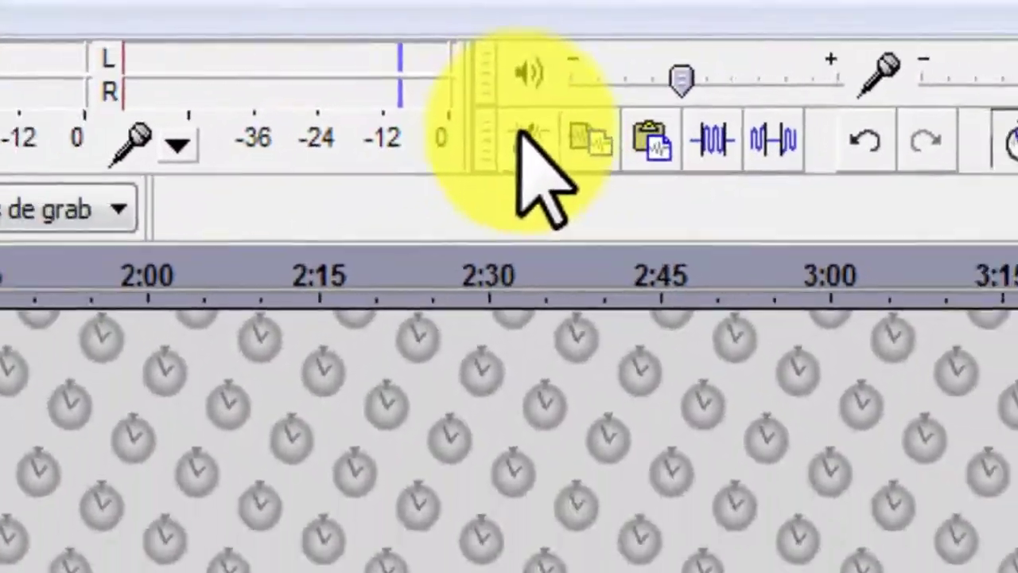
click(498, 163)
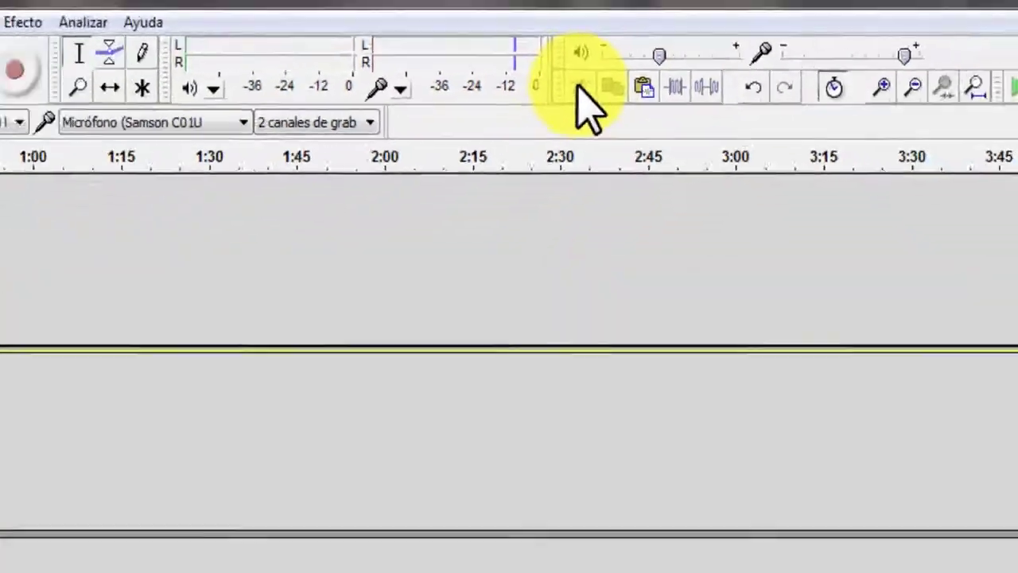
Step: Examine how the shortened music track lines up with the voice recording over its full length
scroll(362, 374, up, 3)
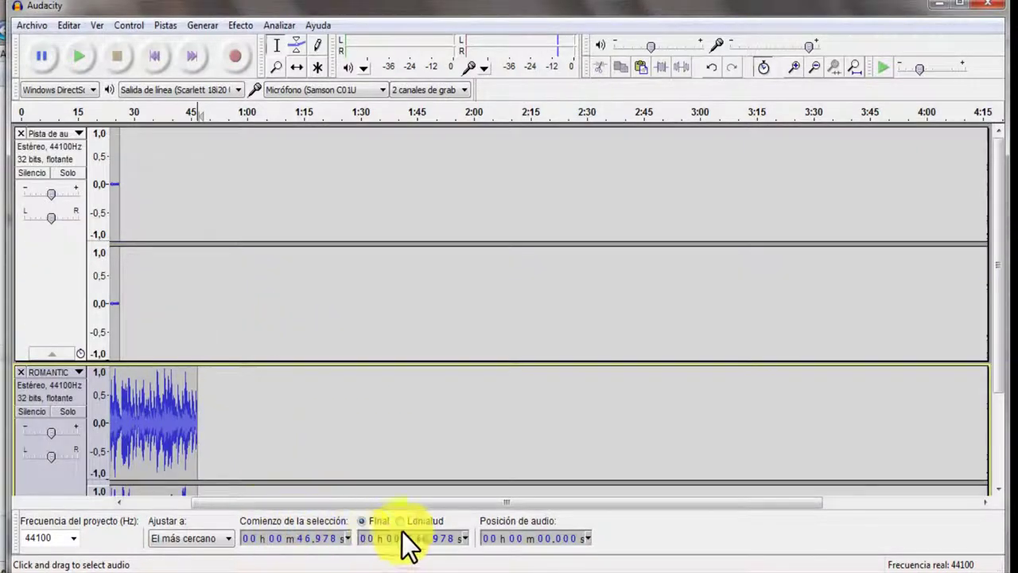
drag(402, 502, 251, 499)
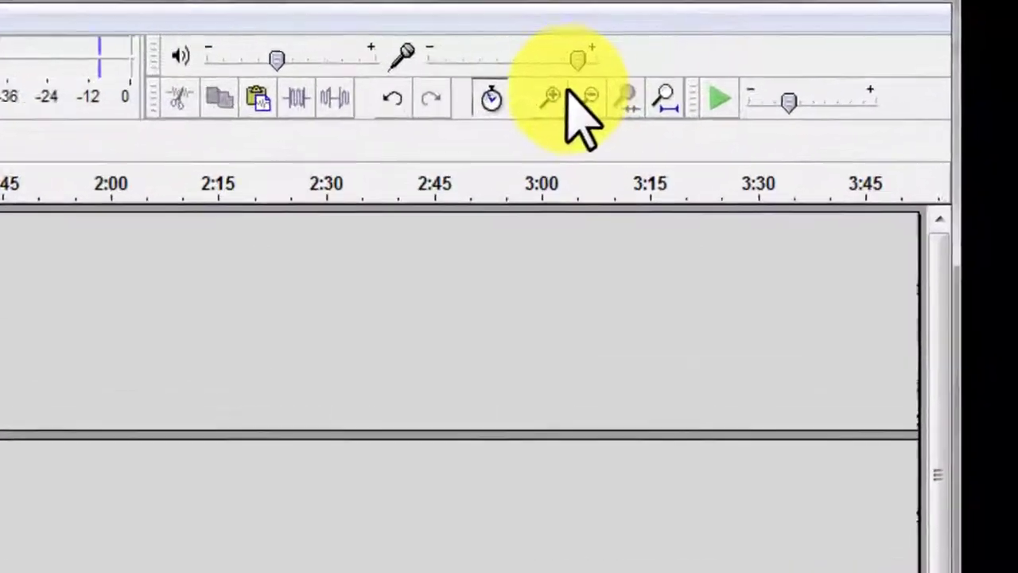
click(473, 106)
click(470, 106)
click(471, 104)
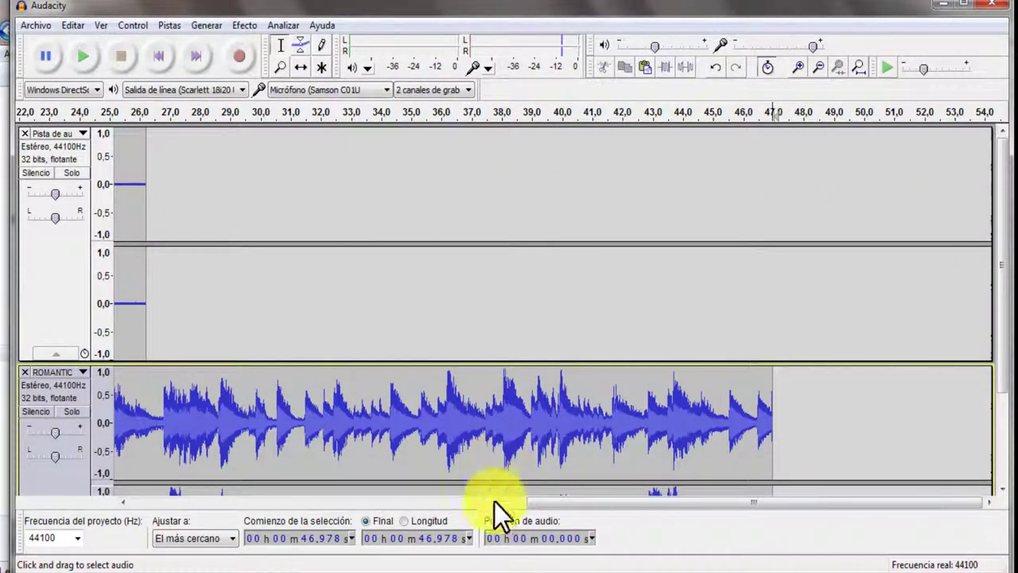
drag(570, 503, 505, 504)
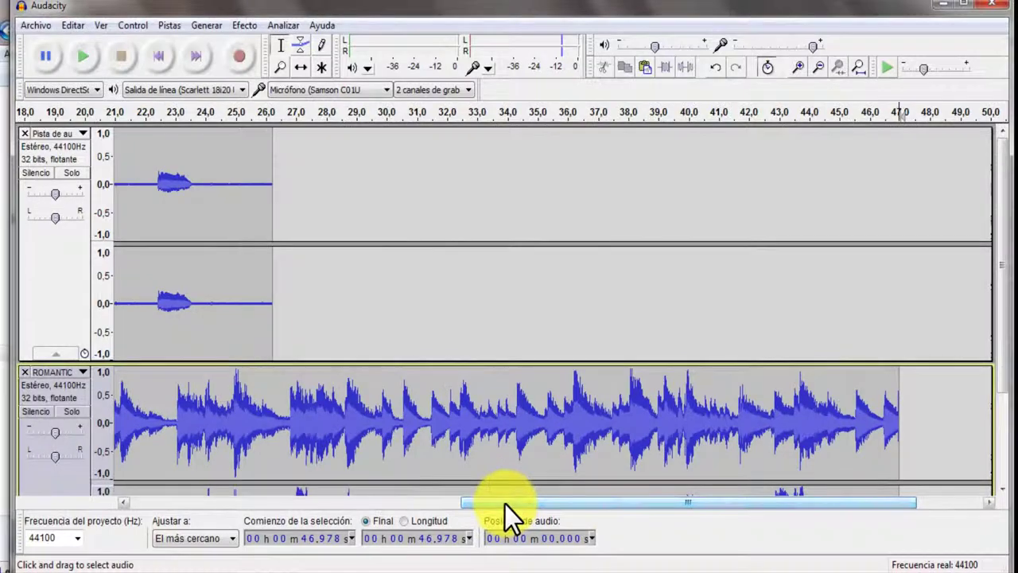
scroll(510, 408, down, 2)
scroll(510, 410, up, 1)
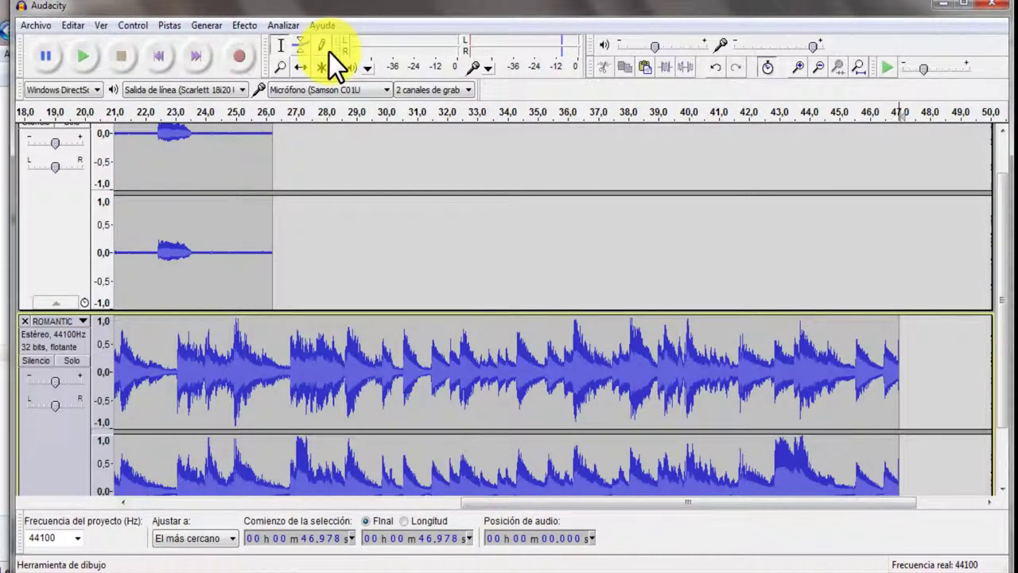
drag(509, 503, 35, 515)
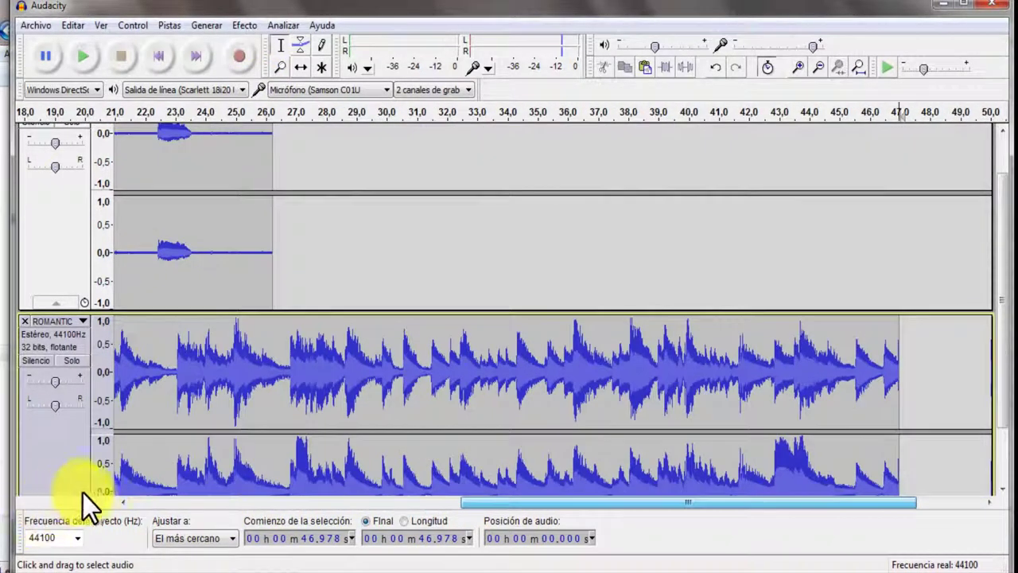
scroll(79, 492, left, 5)
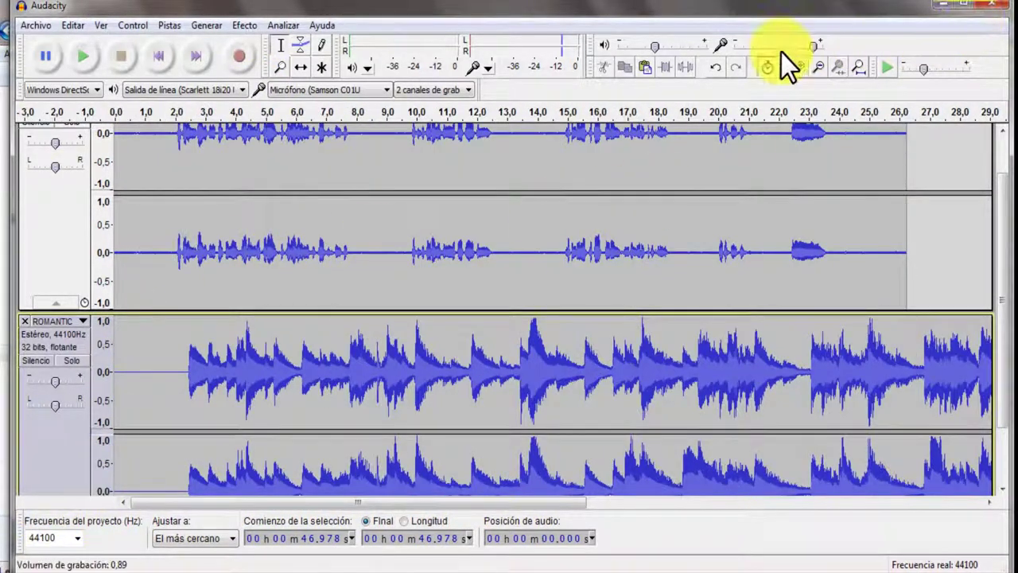
click(860, 68)
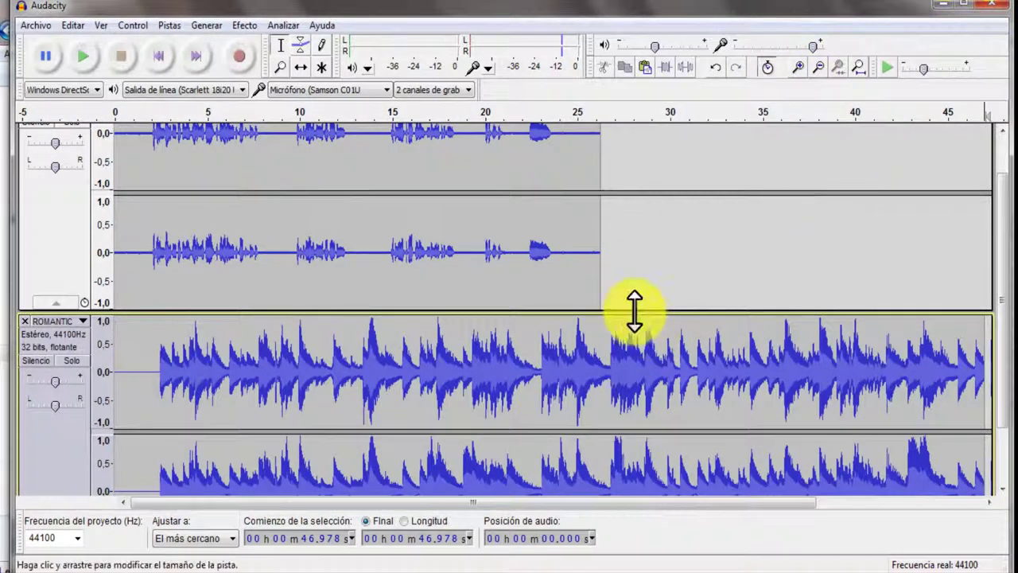
scroll(480, 371, up, 2)
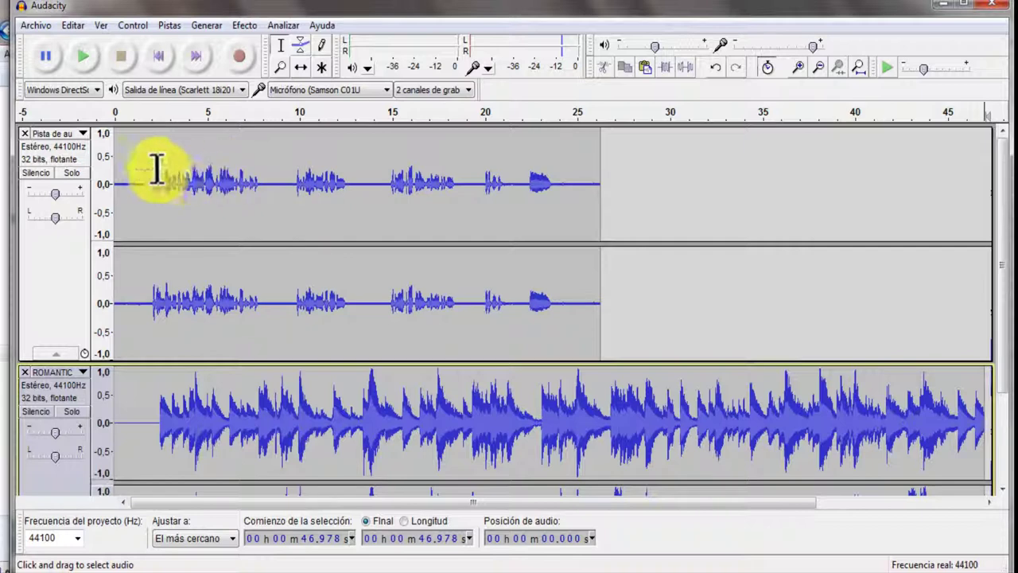
Step: Mark spoken passages and the silent pauses between them in the voice track to inspect where speech occurs, and clear the selection
drag(158, 175, 291, 175)
drag(351, 187, 396, 191)
click(466, 188)
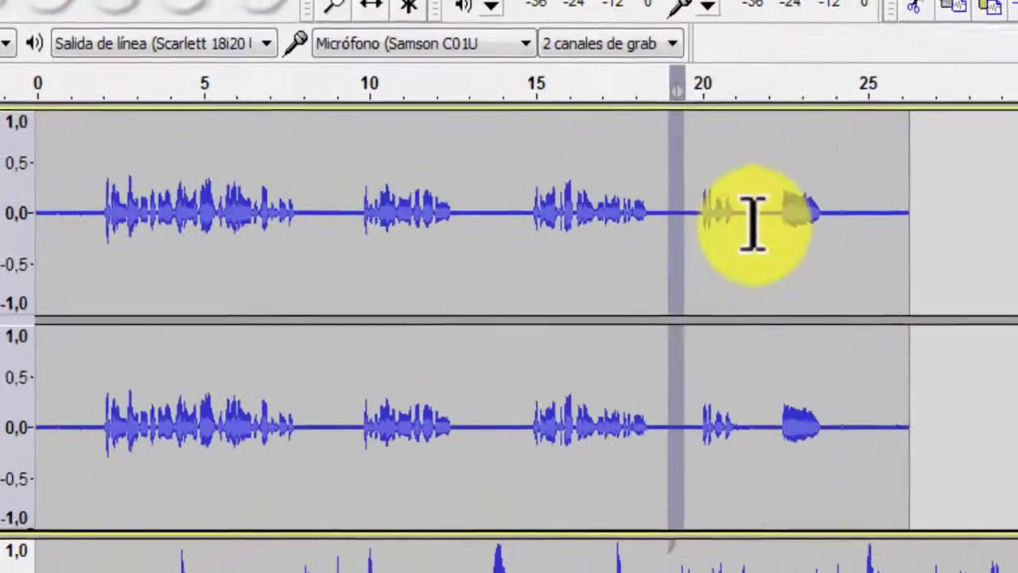
click(511, 213)
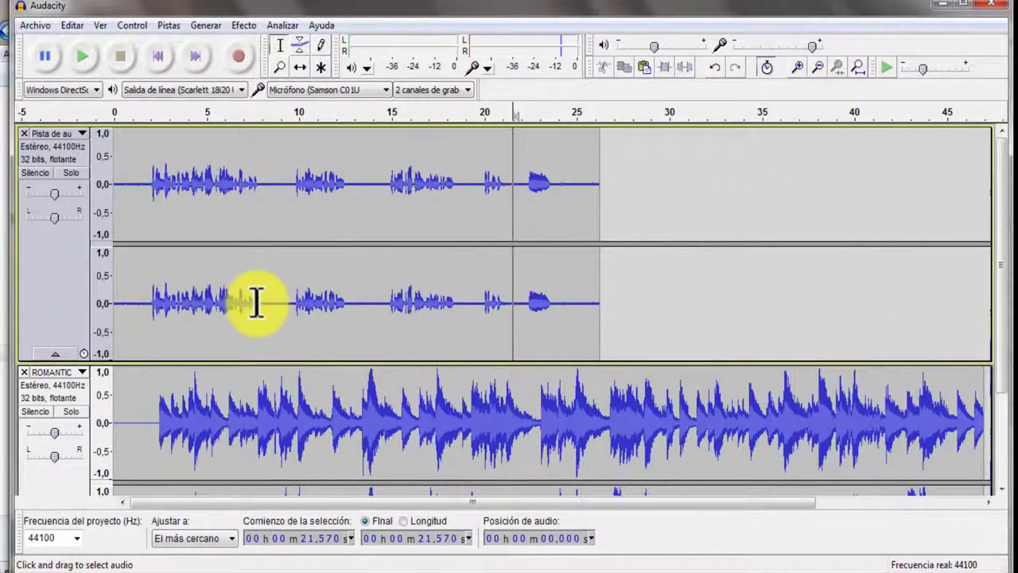
drag(258, 301, 297, 304)
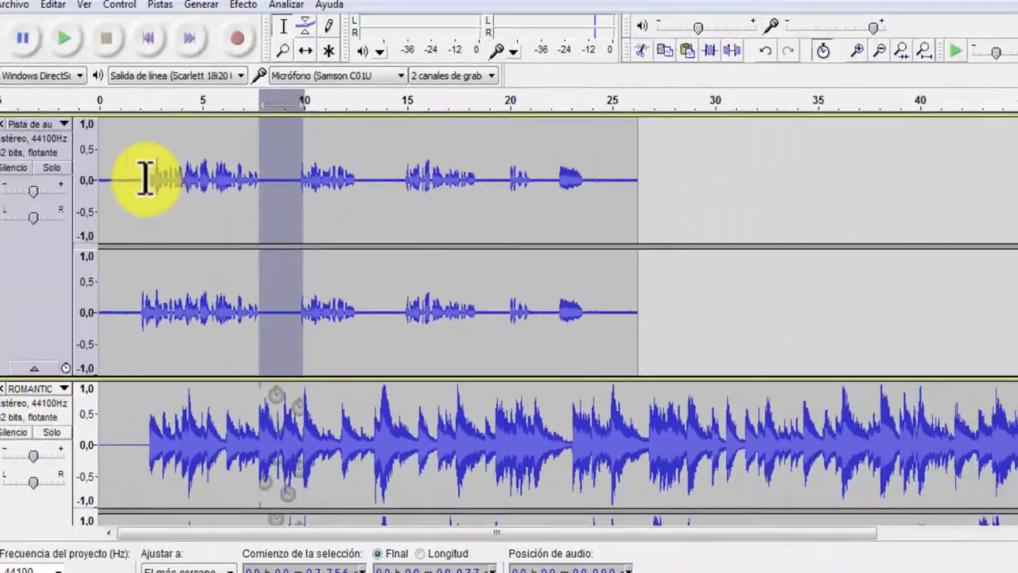
drag(154, 178, 242, 182)
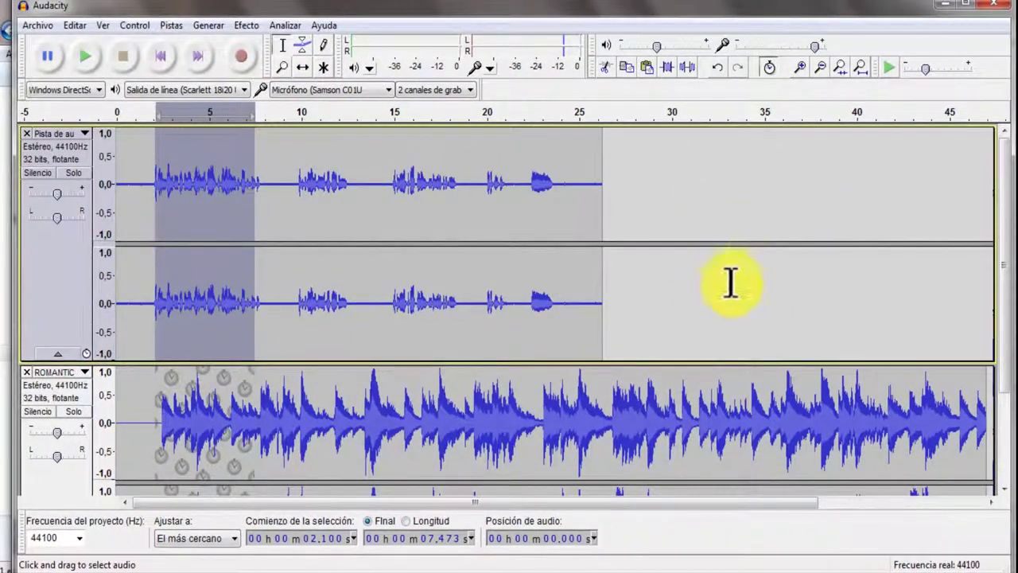
click(726, 288)
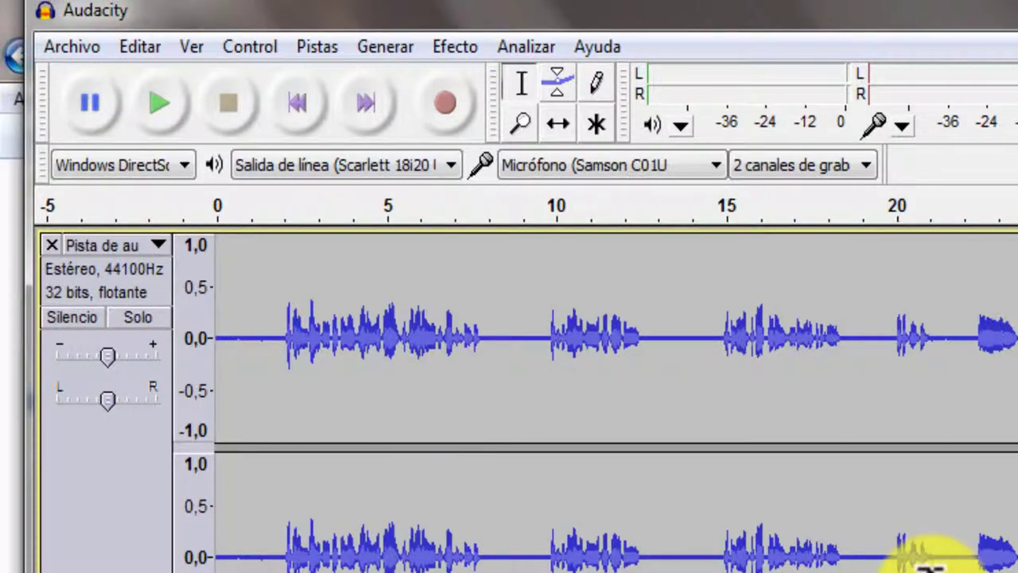
Step: Select the entire music track and move it up one position, above the voice track
scroll(909, 546, down, 3)
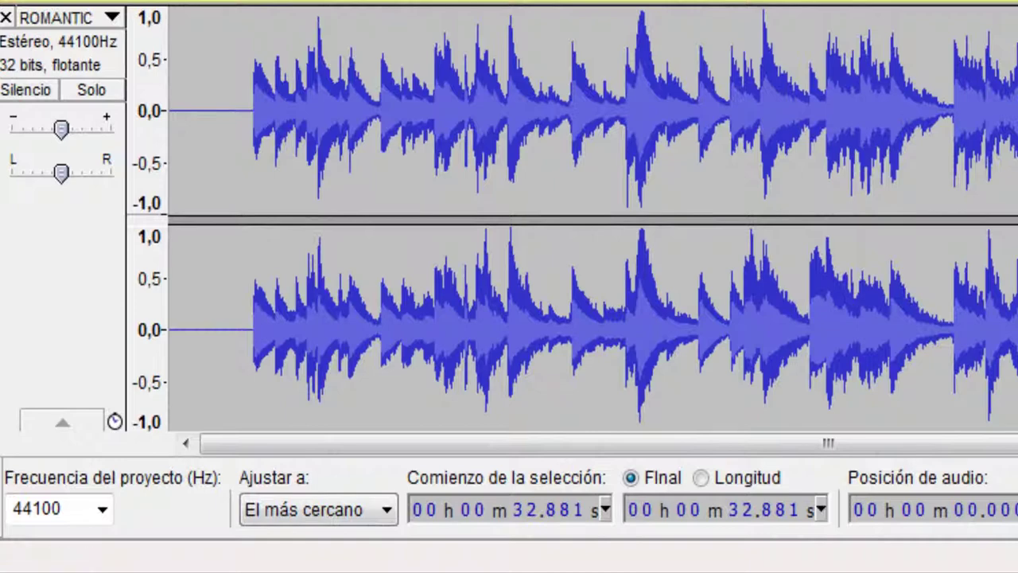
click(63, 292)
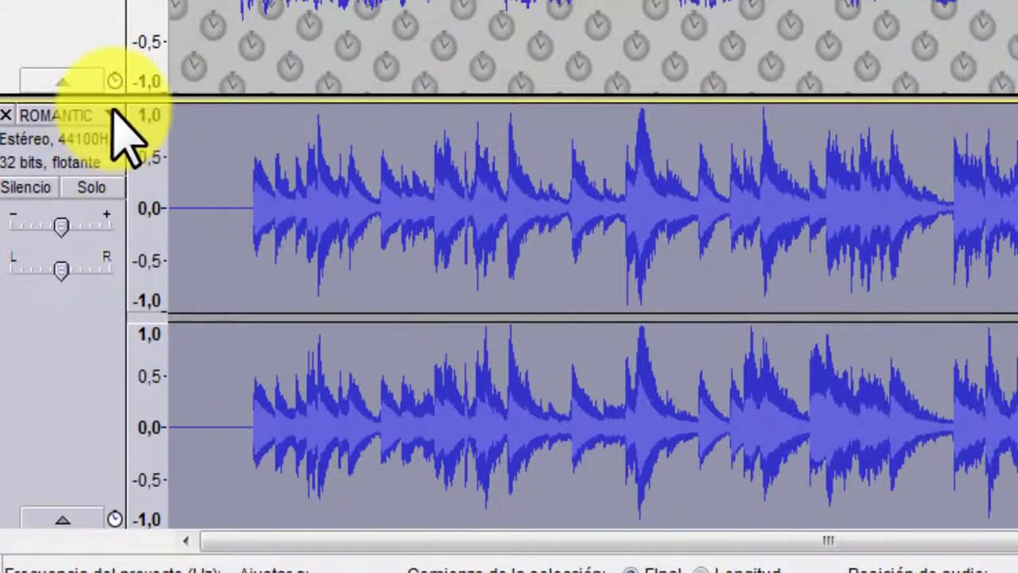
click(110, 117)
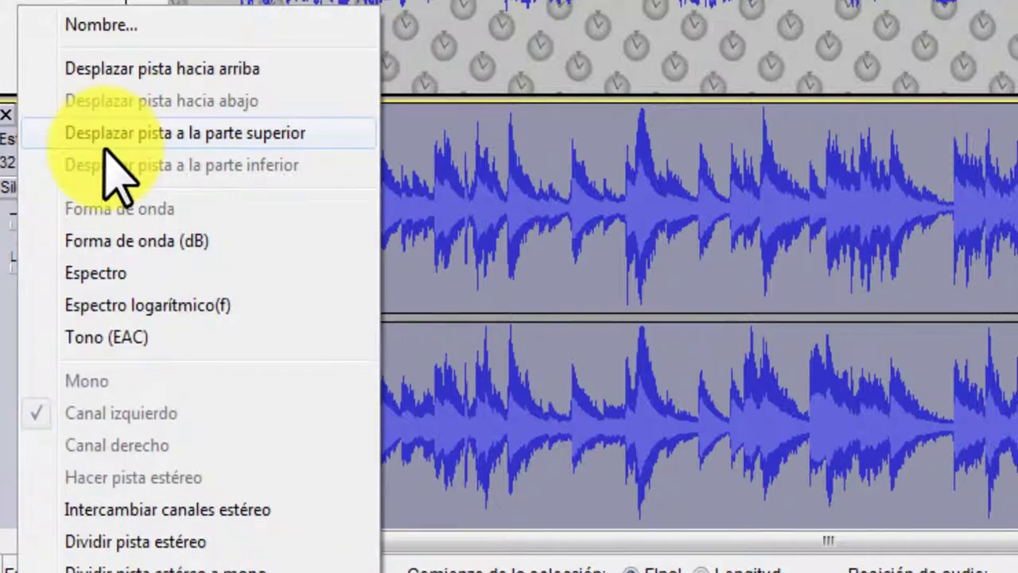
click(146, 70)
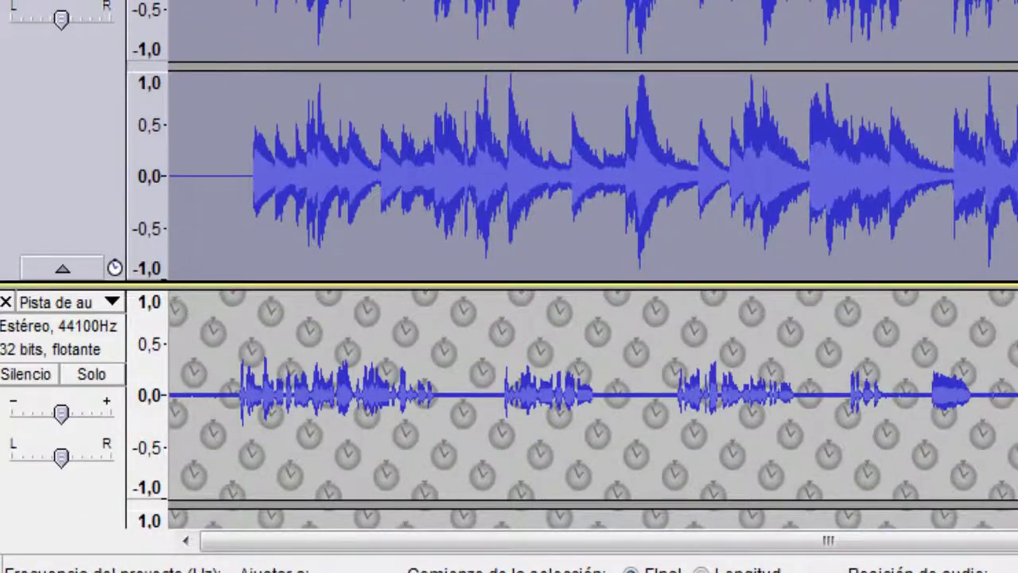
Step: Magnify the voice track's amplitude scale vertically by two zoom levels
scroll(704, 87, down, 5)
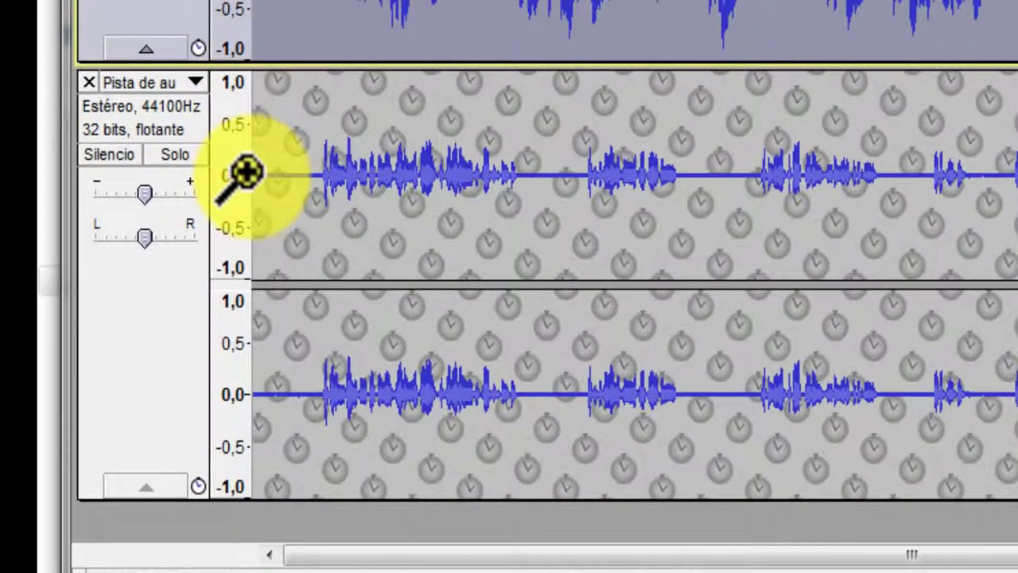
click(246, 172)
click(246, 172)
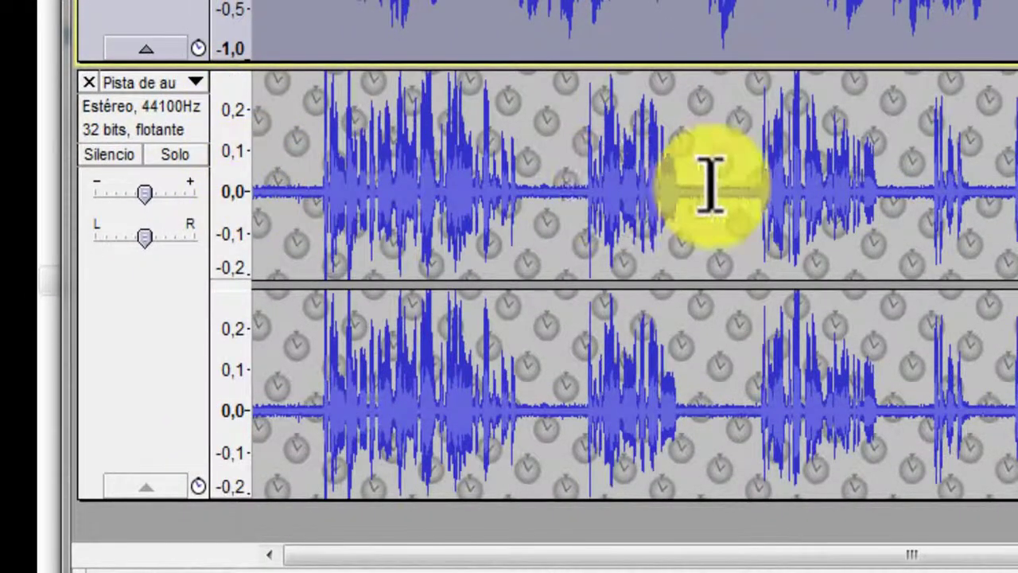
Step: Apply Auto Duck to the music track with a -10 dB duck amount, 0.5 s outer fades, 1.0 s maximum pause and -30 dB threshold
scroll(711, 187, up, 5)
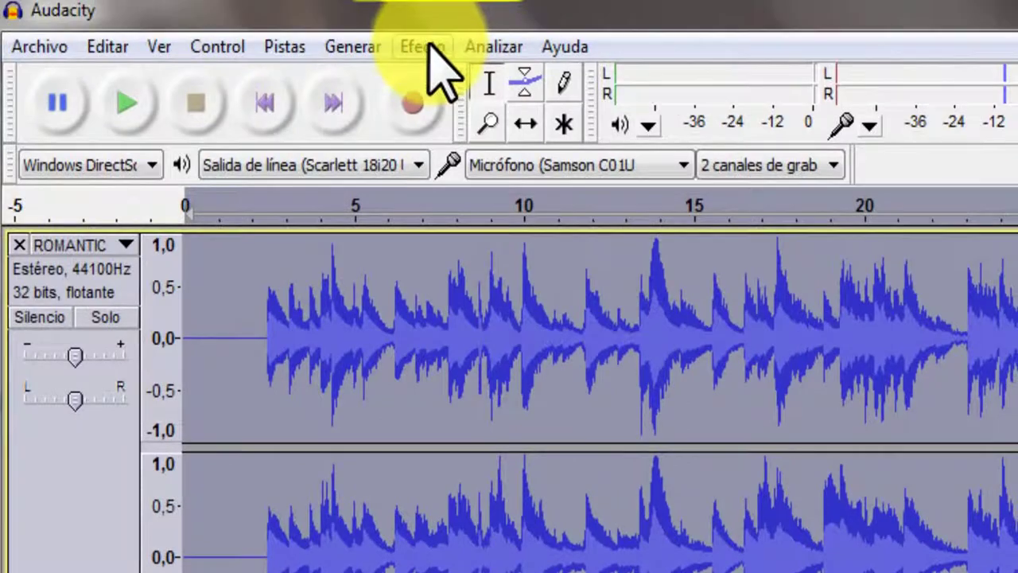
click(423, 46)
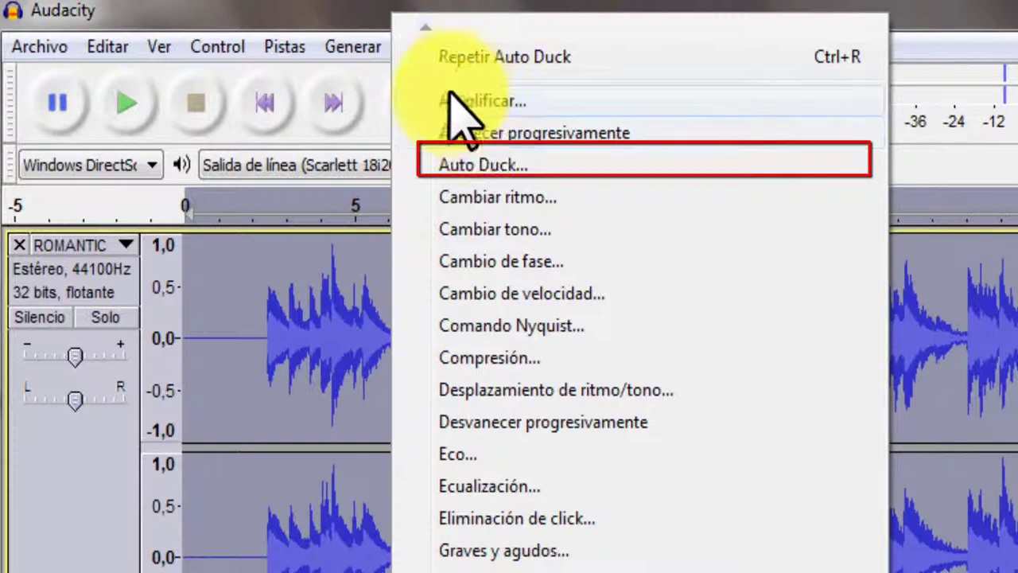
click(509, 164)
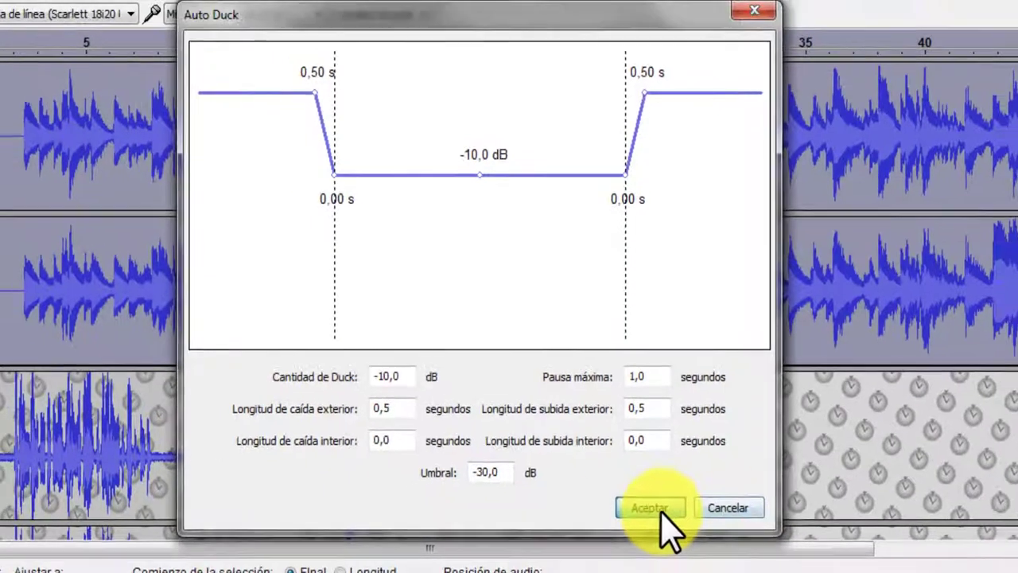
click(650, 517)
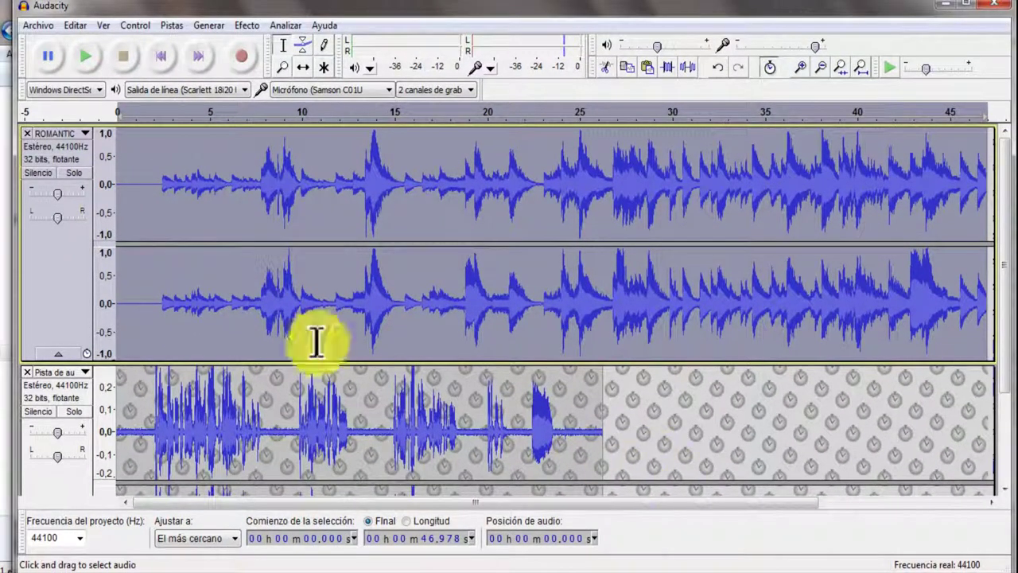
Step: Select the first spoken passage in the voice track to compare it with the ducked music above
drag(159, 400, 256, 406)
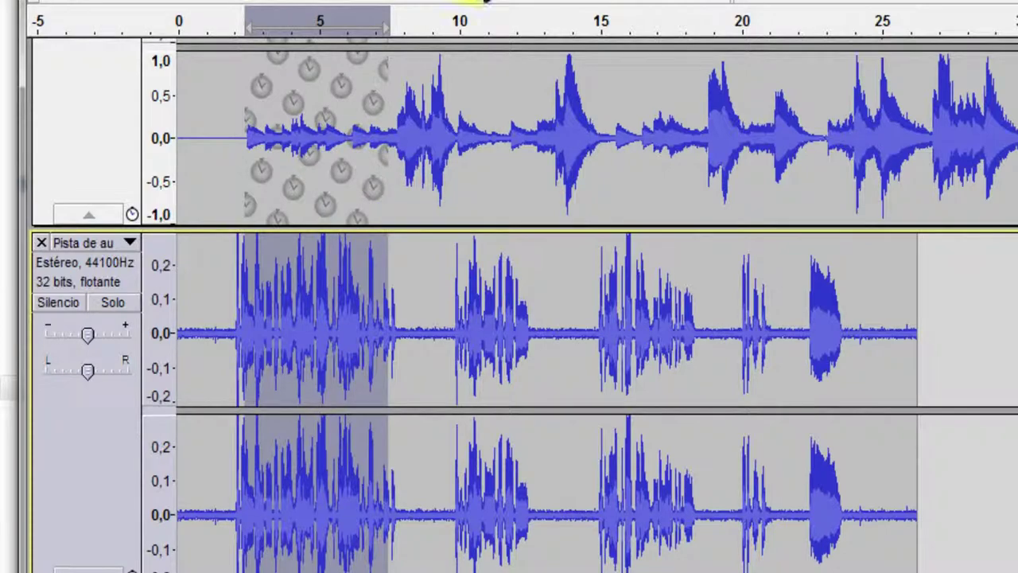
scroll(352, 279, up, 3)
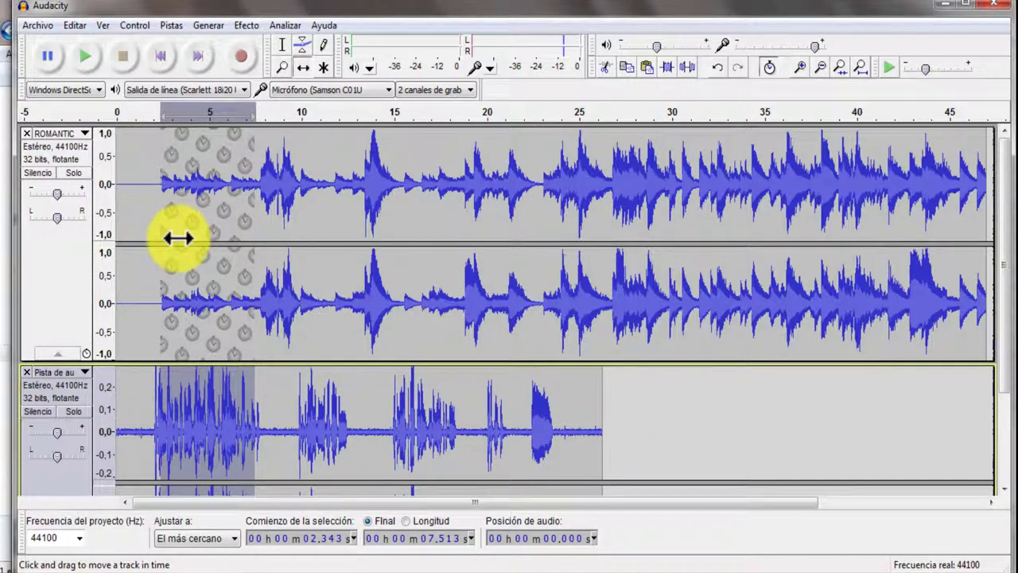
click(248, 26)
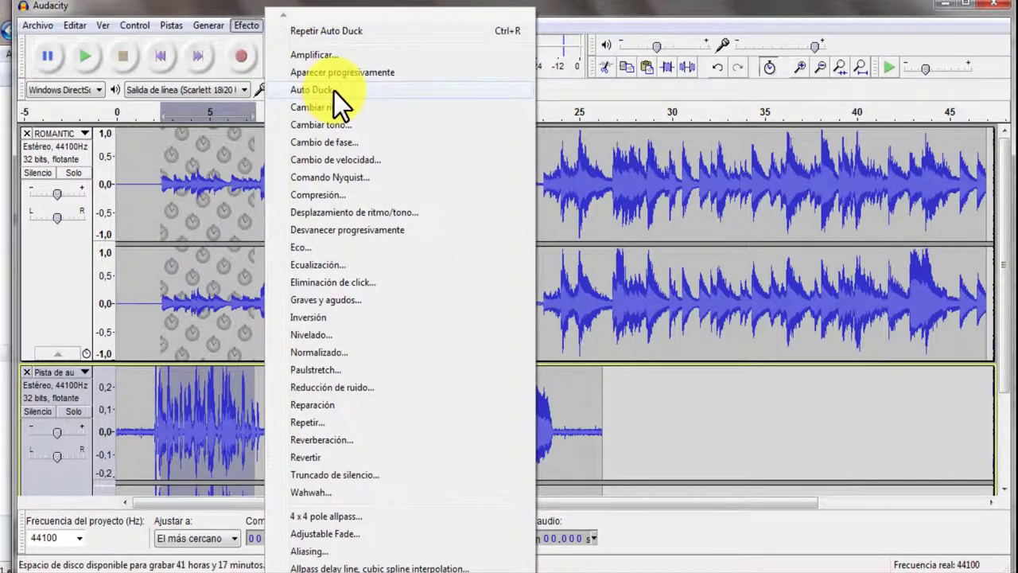
click(640, 14)
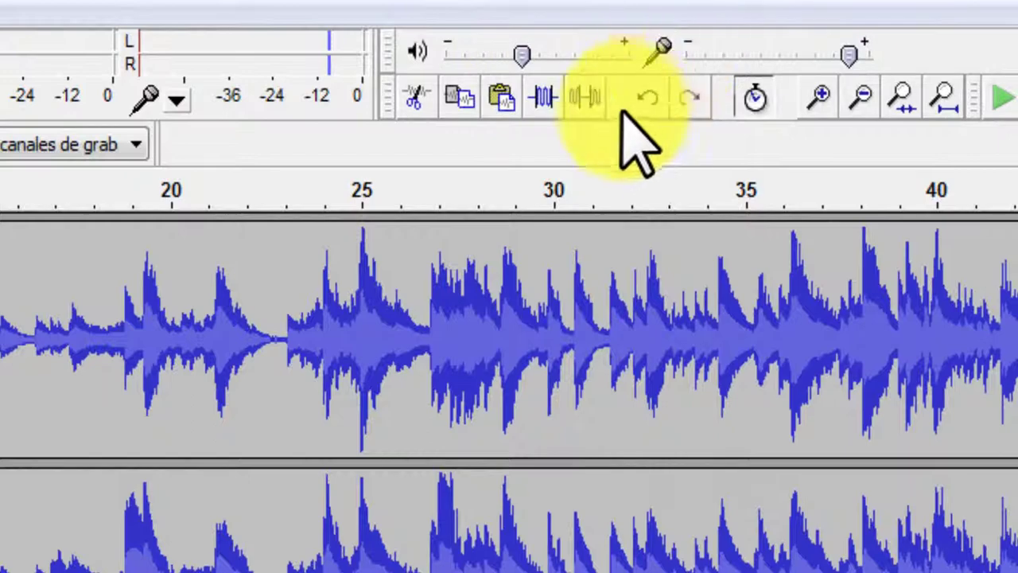
Step: Undo the Auto Duck and the track reordering, keeping the imported music at its original volume below the voice track
click(648, 99)
click(648, 99)
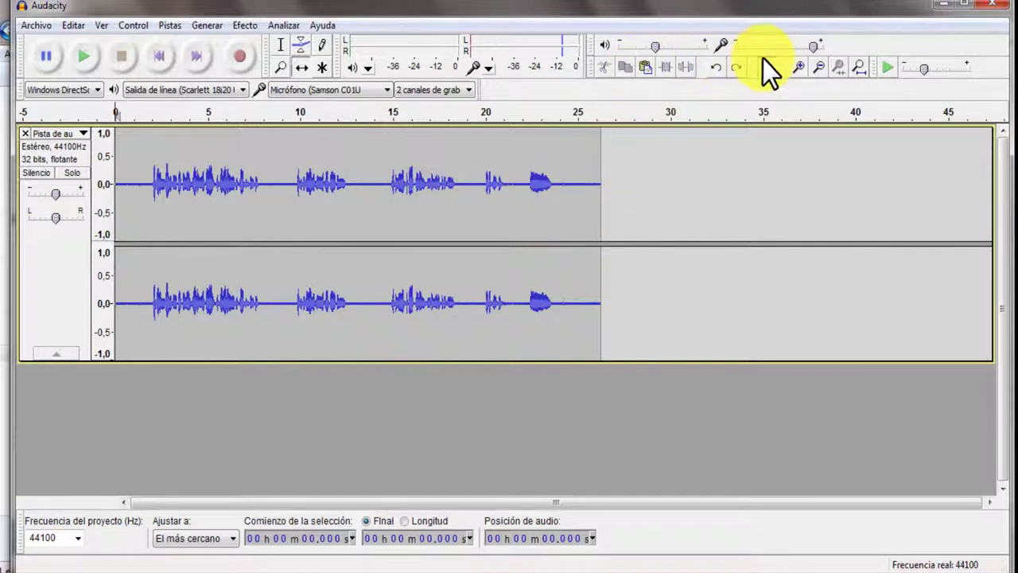
click(739, 69)
scroll(312, 231, up, 5)
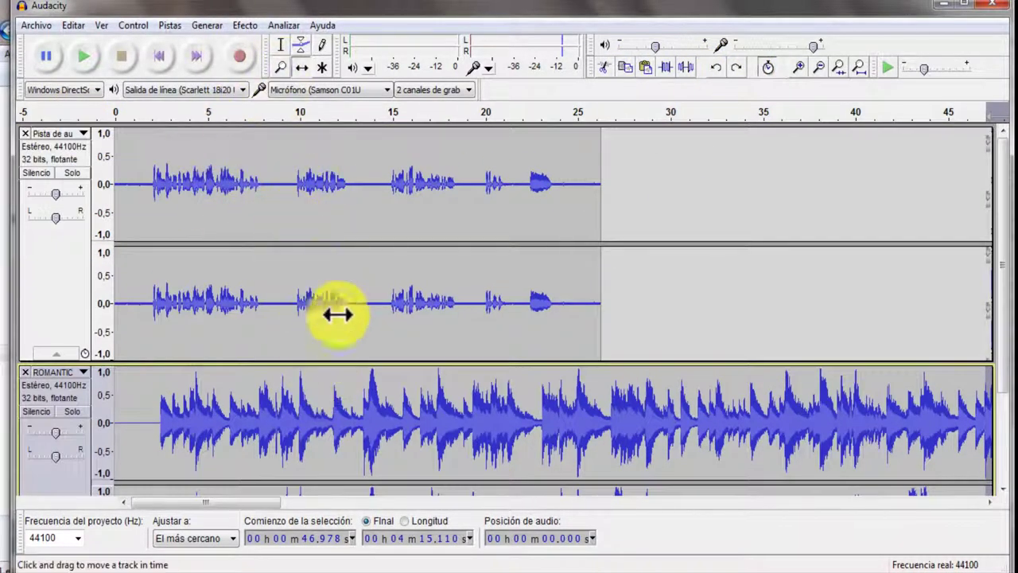
Step: Lower the whole music track's amplitude envelope to about 0.25 with the Envelope tool
scroll(332, 324, down, 5)
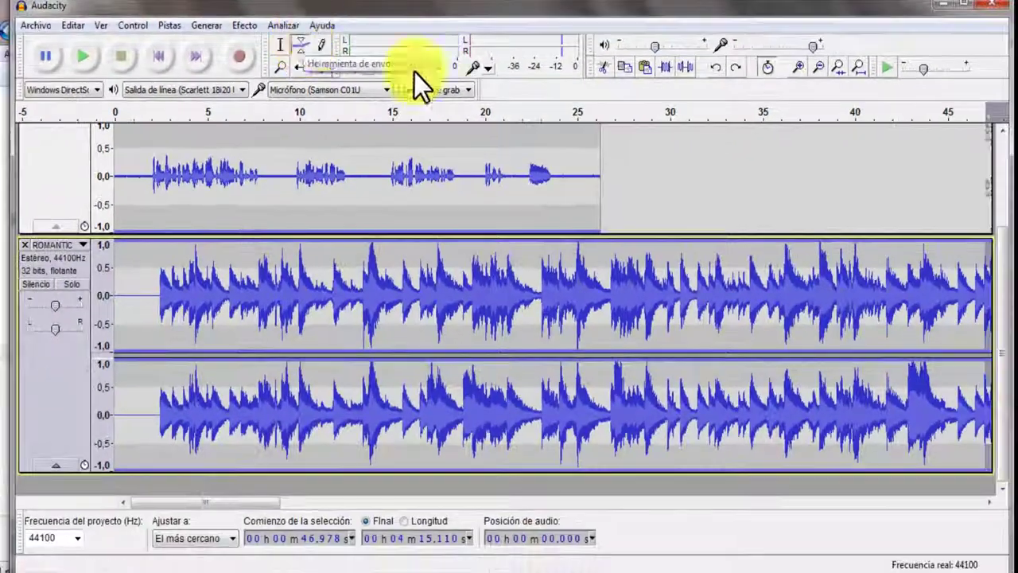
scroll(359, 154, up, 3)
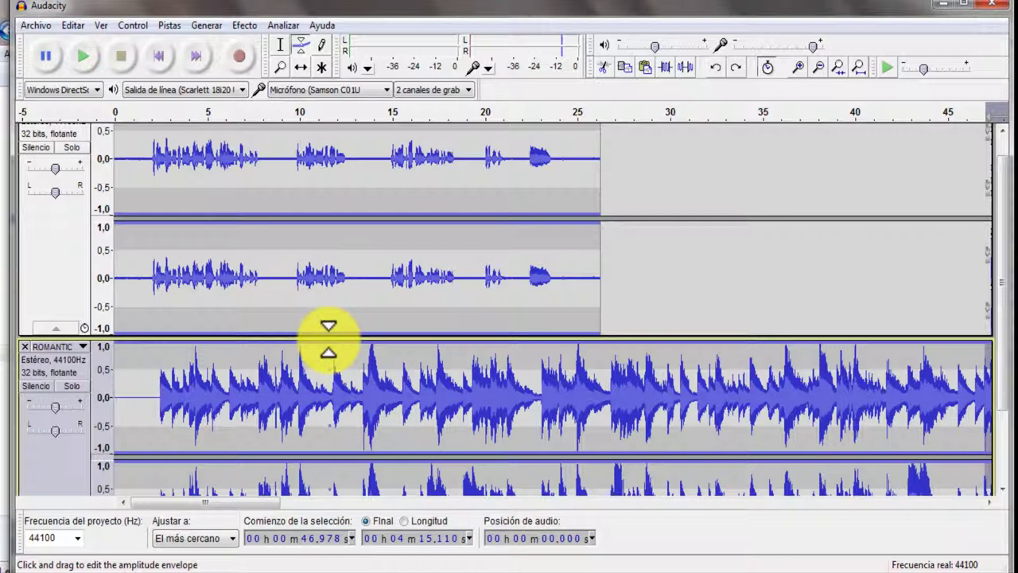
drag(329, 339, 330, 385)
scroll(329, 387, down, 3)
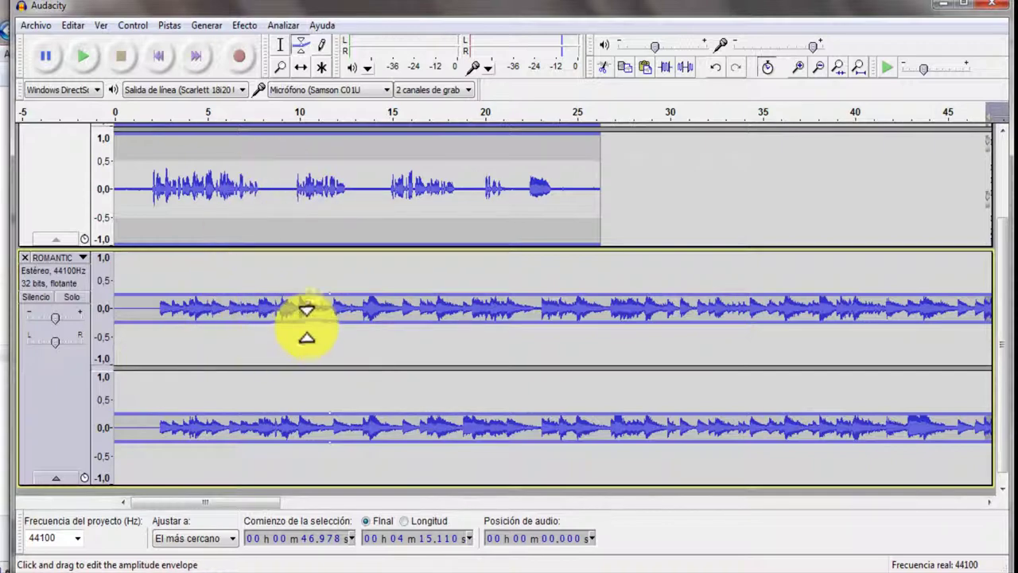
scroll(279, 236, up, 2)
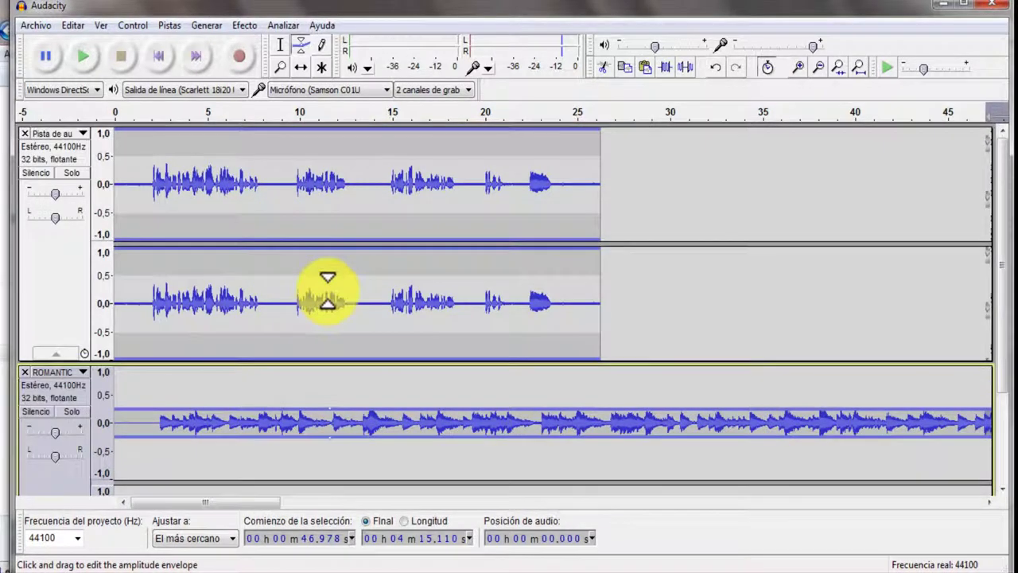
Step: Add music envelope points that raise the volume to full at about 8 s and lower it again by about 10 s
scroll(461, 410, down, 1)
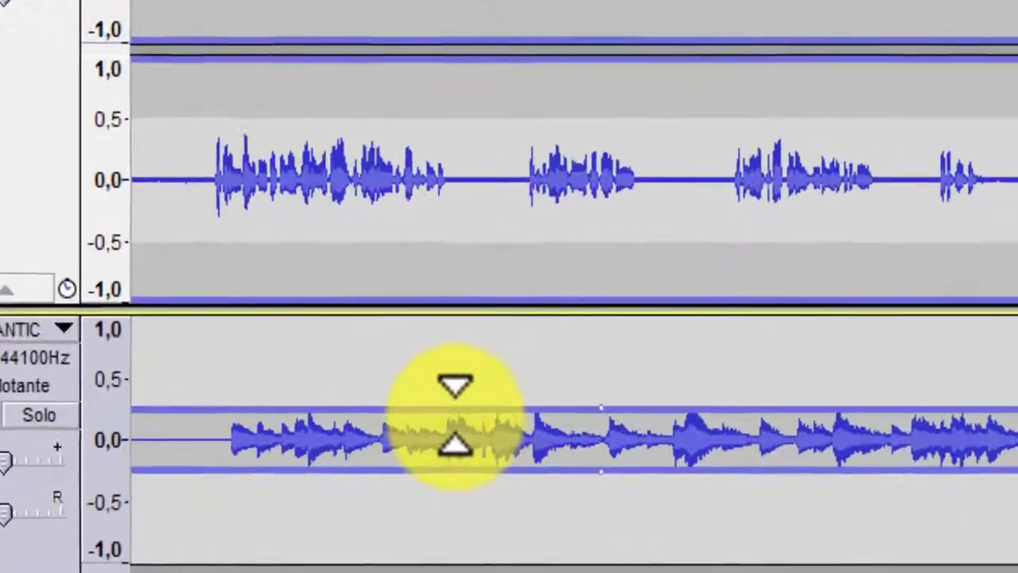
click(514, 432)
scroll(340, 382, down, 2)
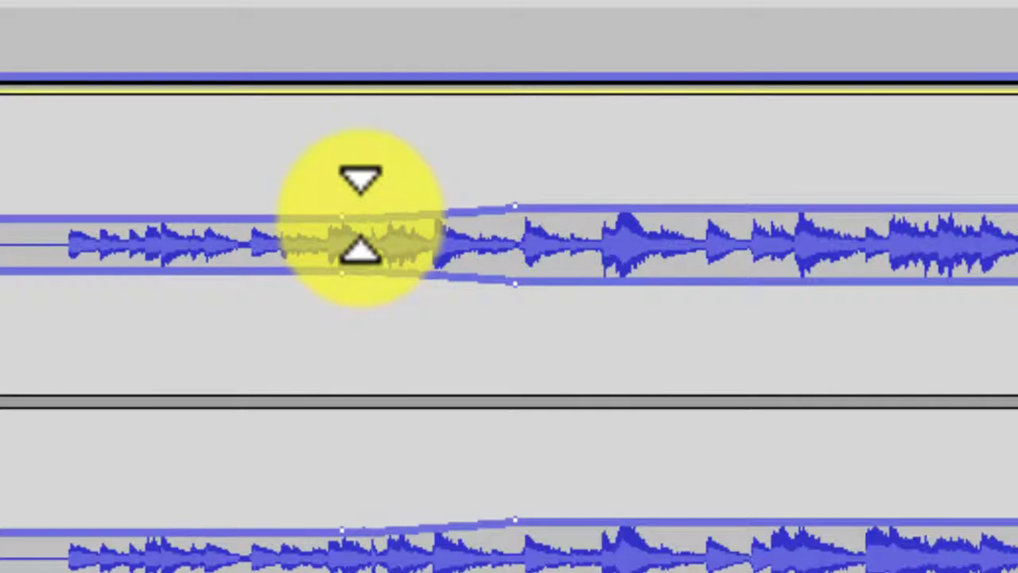
drag(357, 211, 355, 107)
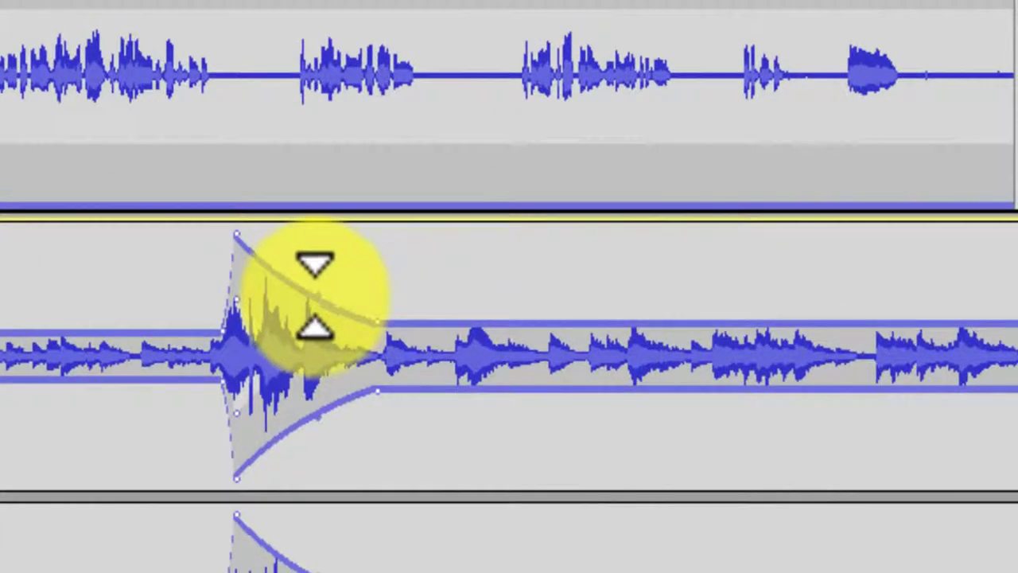
drag(316, 296, 315, 313)
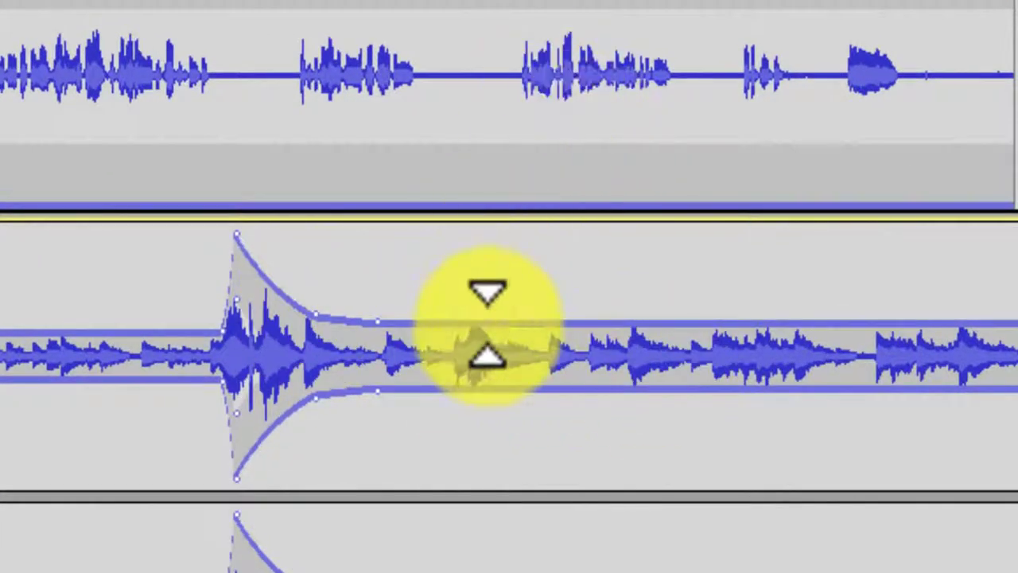
Step: Shape the rest of the music envelope with raised points at about 14, 19 and 22 s and lowered points at about 16.5, 20 and 23 s
drag(477, 318, 475, 296)
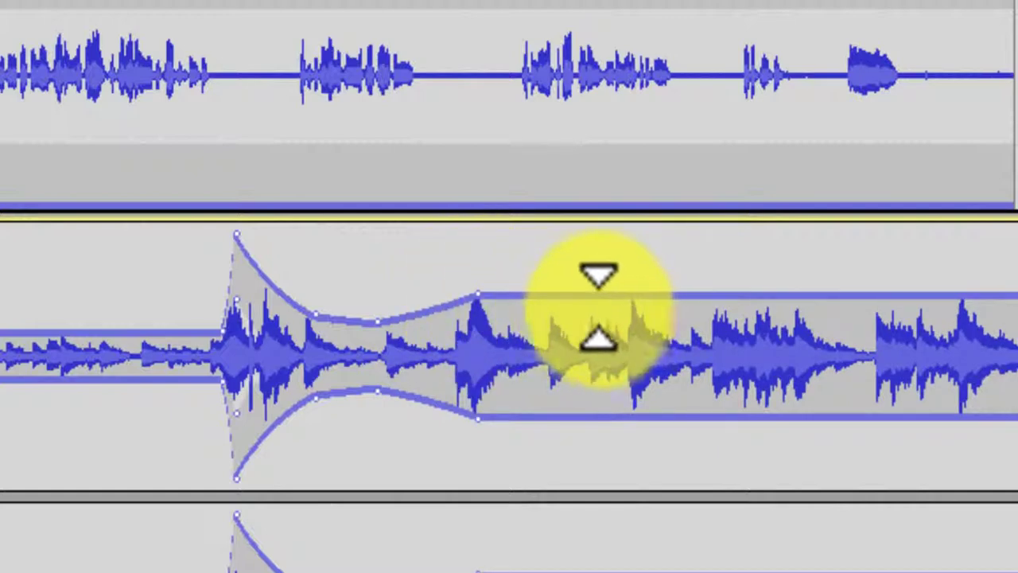
drag(586, 296, 589, 310)
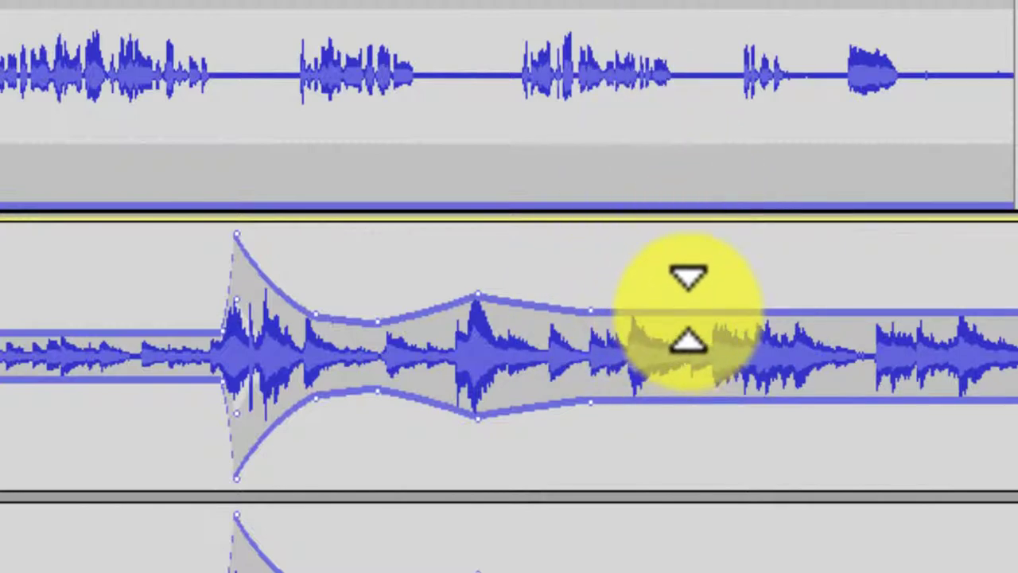
drag(689, 310, 693, 284)
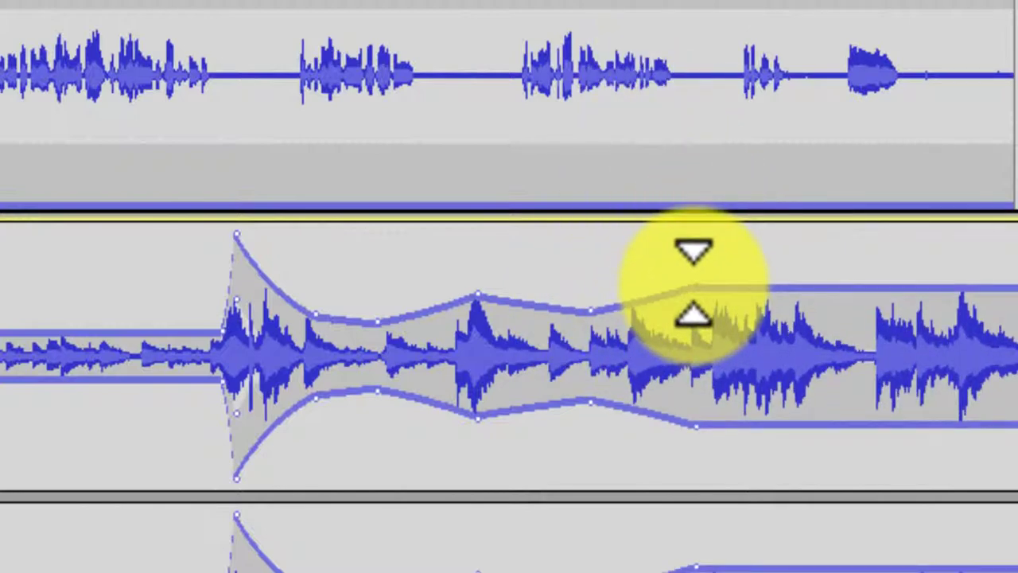
click(754, 285)
drag(754, 285, 752, 304)
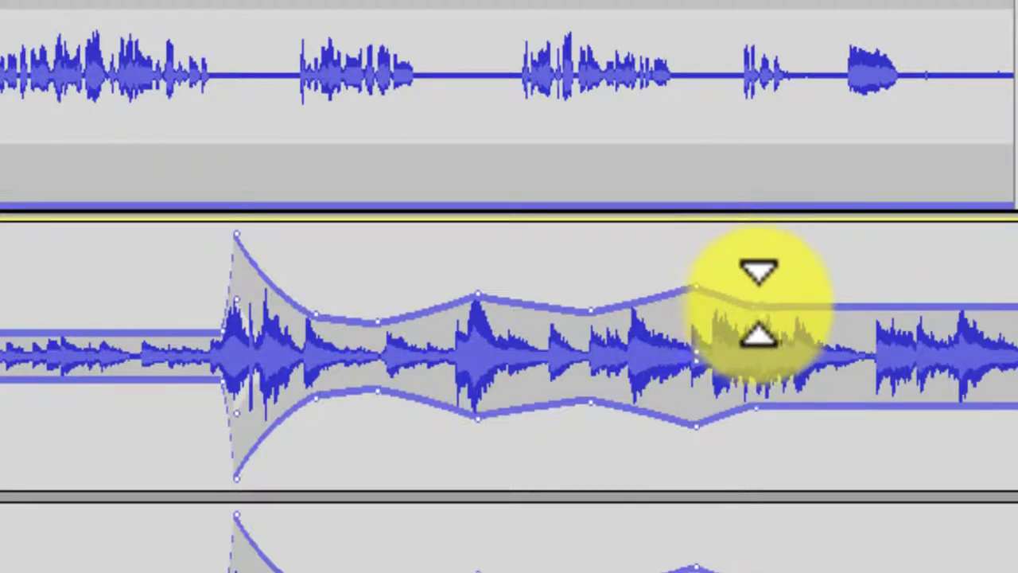
drag(838, 314, 843, 276)
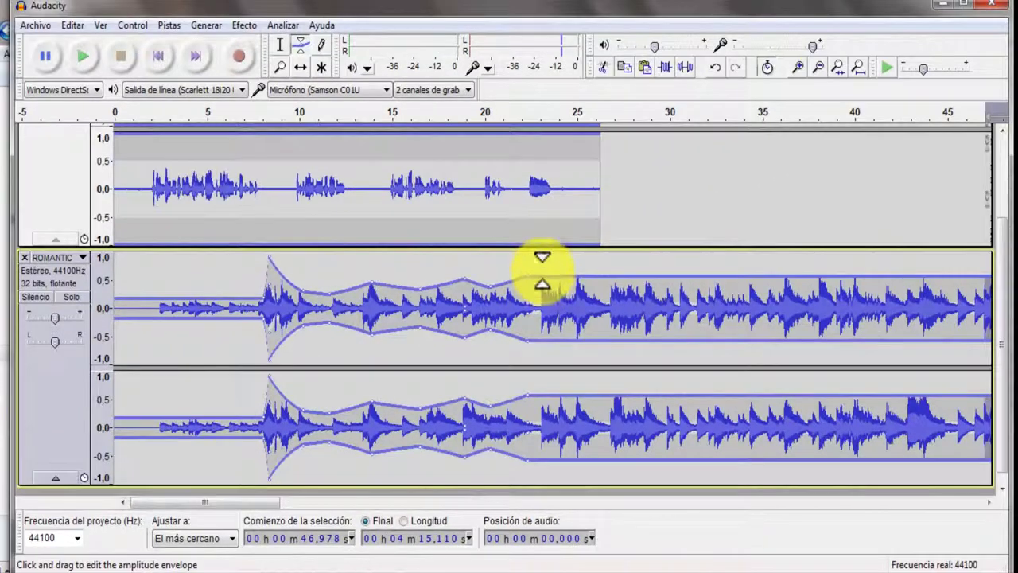
drag(542, 270, 541, 280)
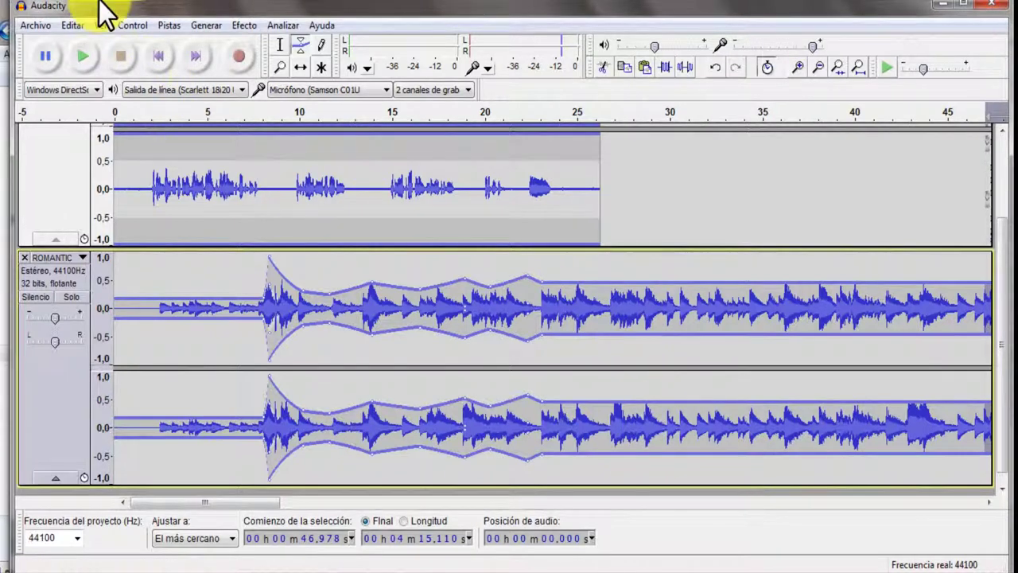
click(248, 24)
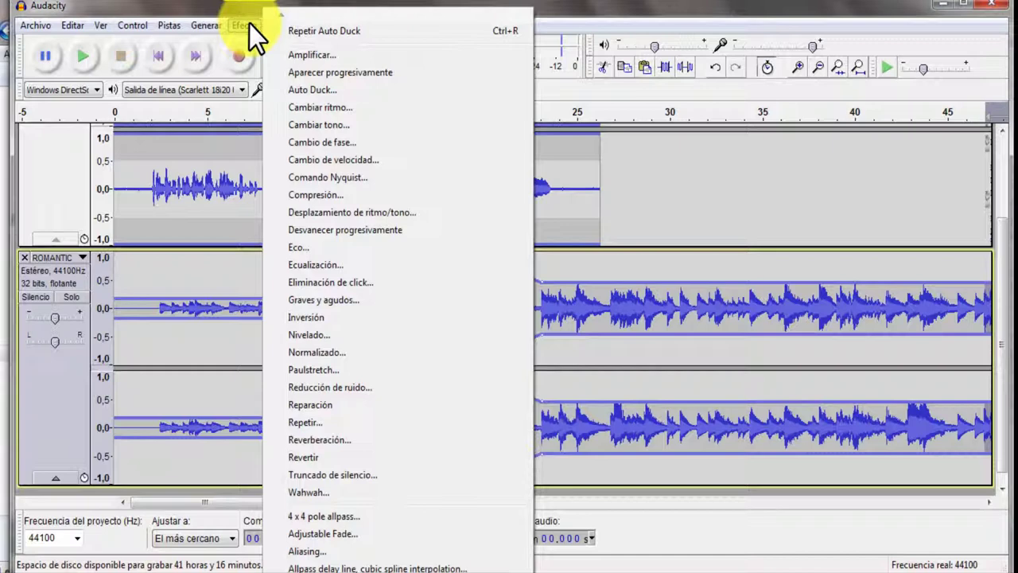
click(682, 4)
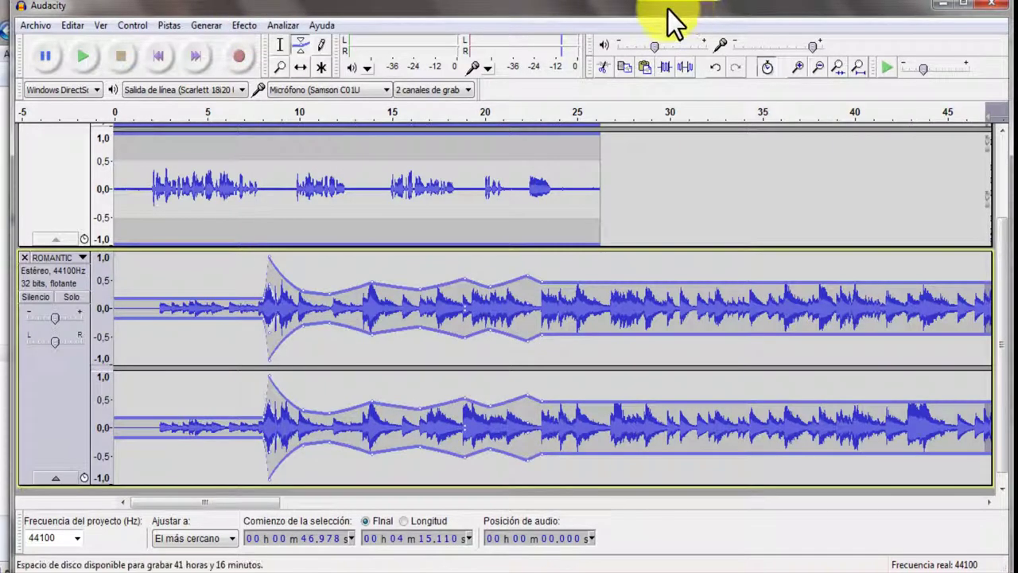